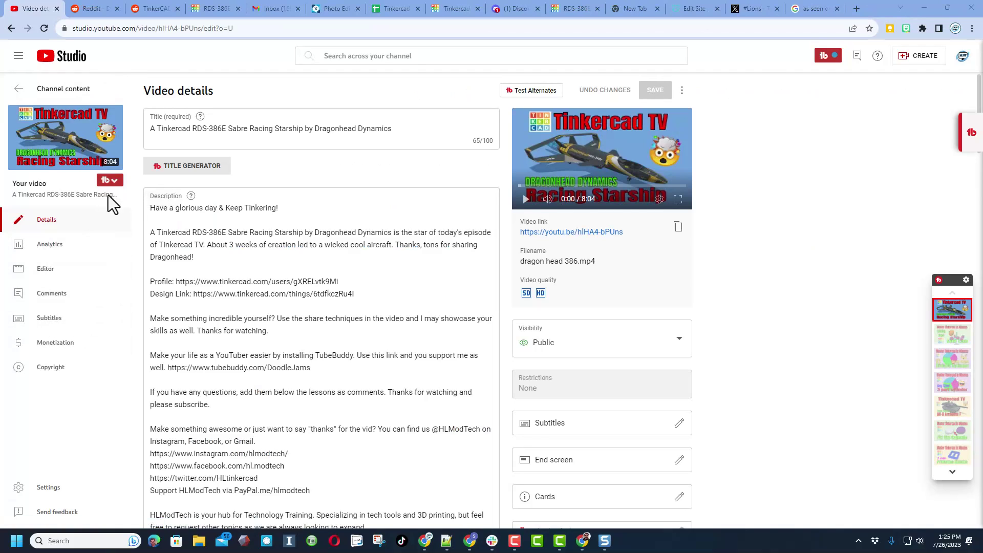
- Go to the Subtitles page of the Tinkercad RDS-386E Sabre Racing Starship video
{"action": "left_click", "coordinate": [46, 318]}
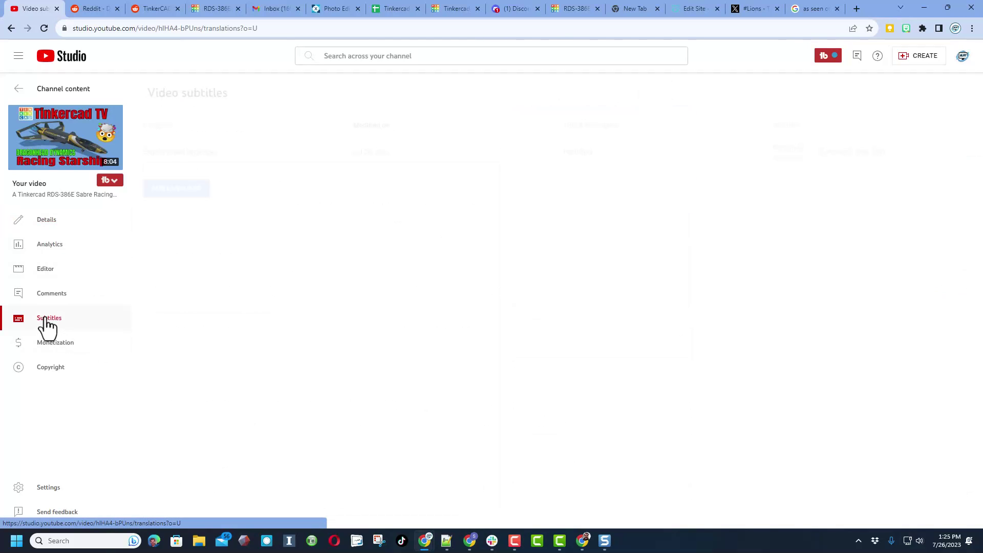
{"action": "mouse_move", "coordinate": [477, 136]}
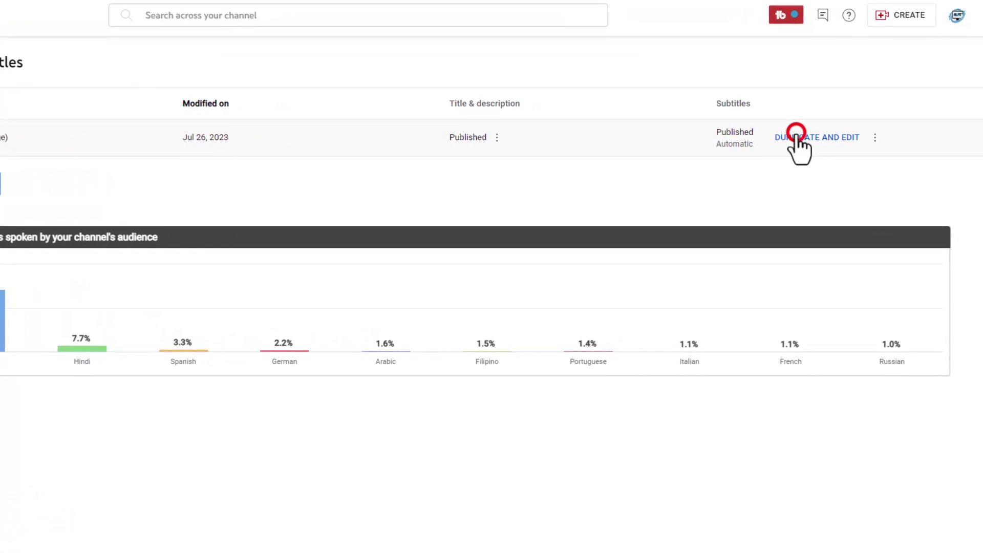
- Duplicate the English (Automatic) captions into an editable draft, overwriting the existing English track
{"action": "left_click", "coordinate": [798, 138]}
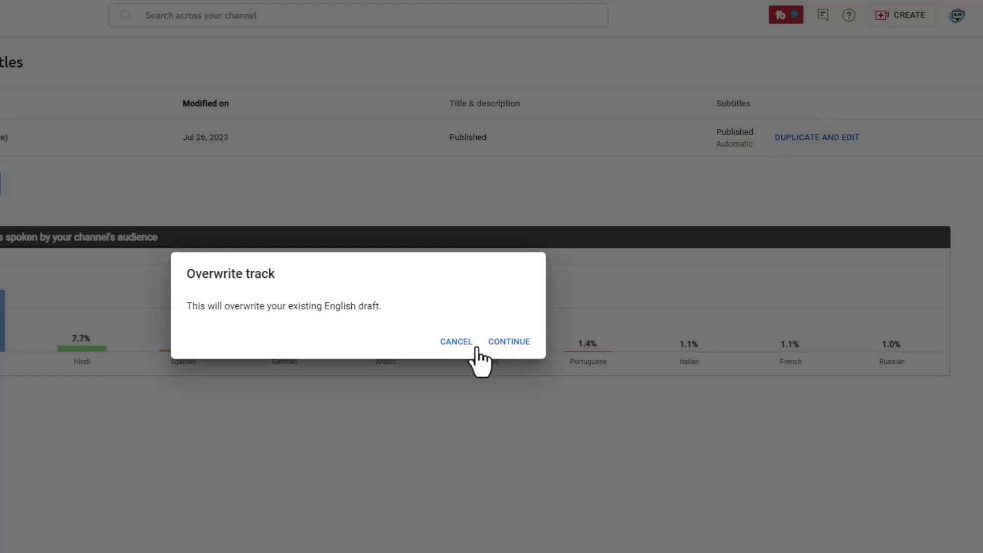
{"action": "left_click", "coordinate": [524, 342]}
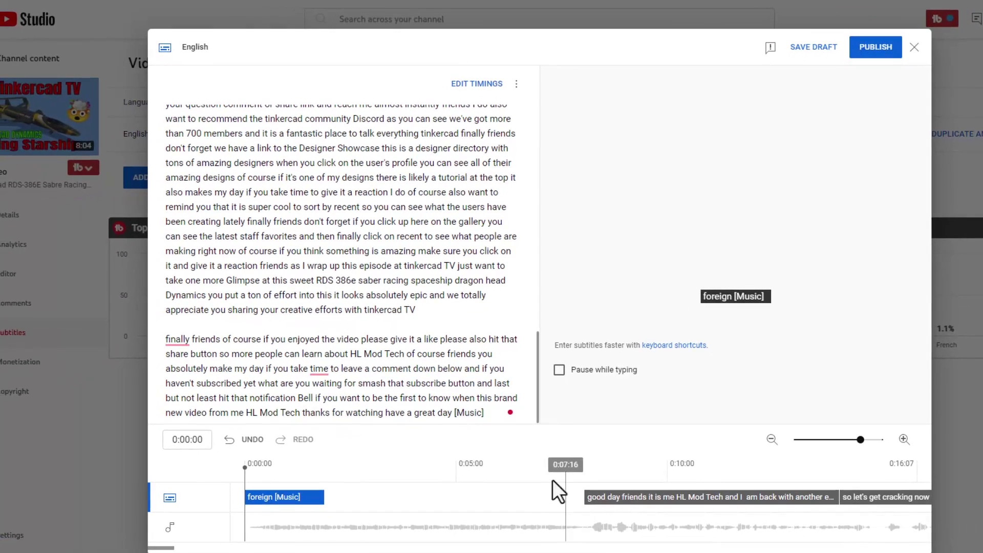
- In timings view, fix the captions to 'Good day friends' and 'Dragonhead', then publish the English track
{"action": "left_click", "coordinate": [483, 84]}
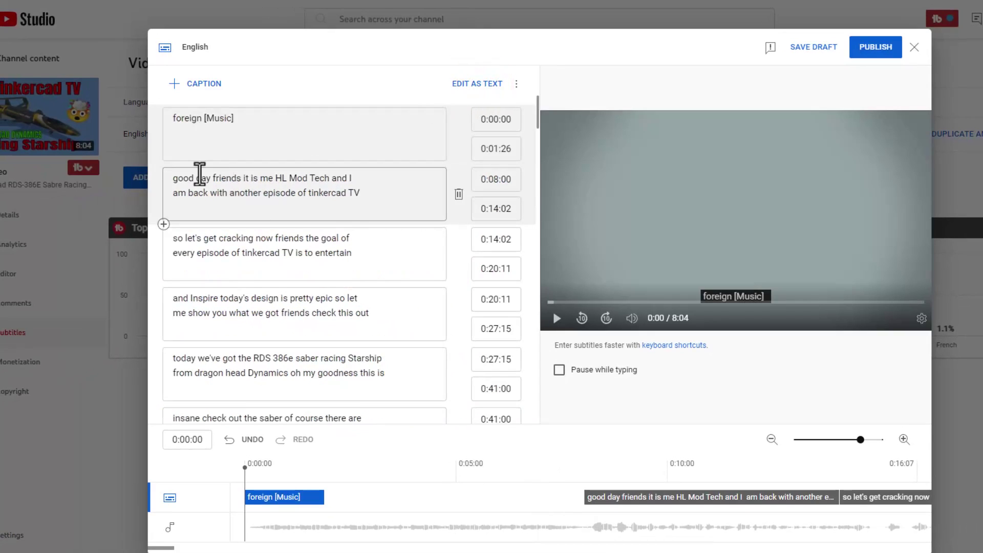
{"action": "left_click", "coordinate": [174, 181]}
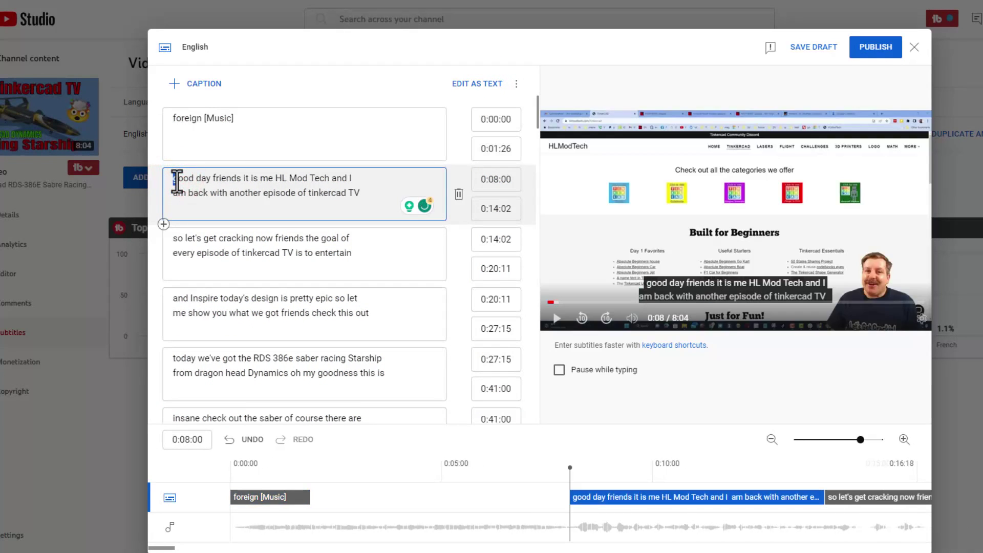
{"action": "key", "text": "Delete"}
{"action": "type", "text": "G"}
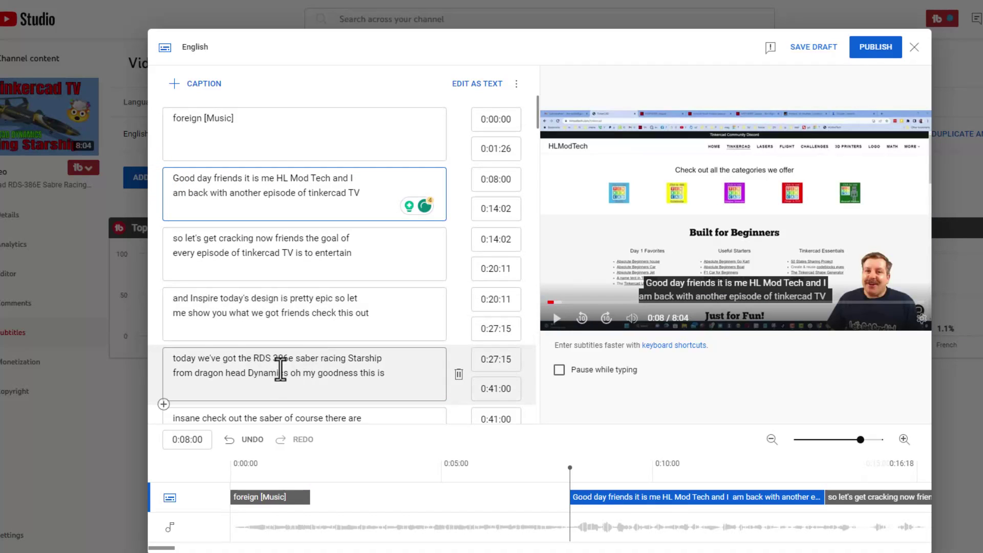
{"action": "left_click", "coordinate": [197, 374]}
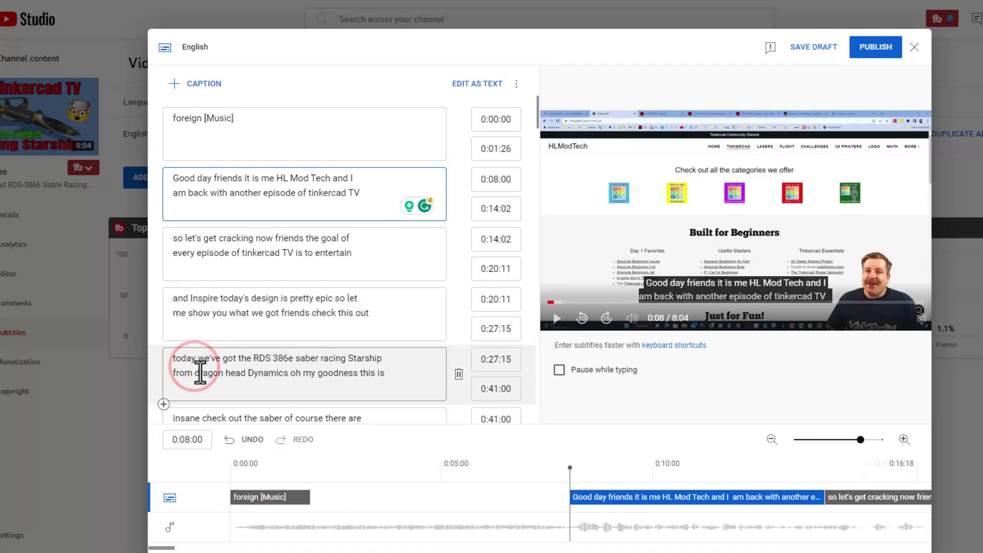
{"action": "type", "text": "D"}
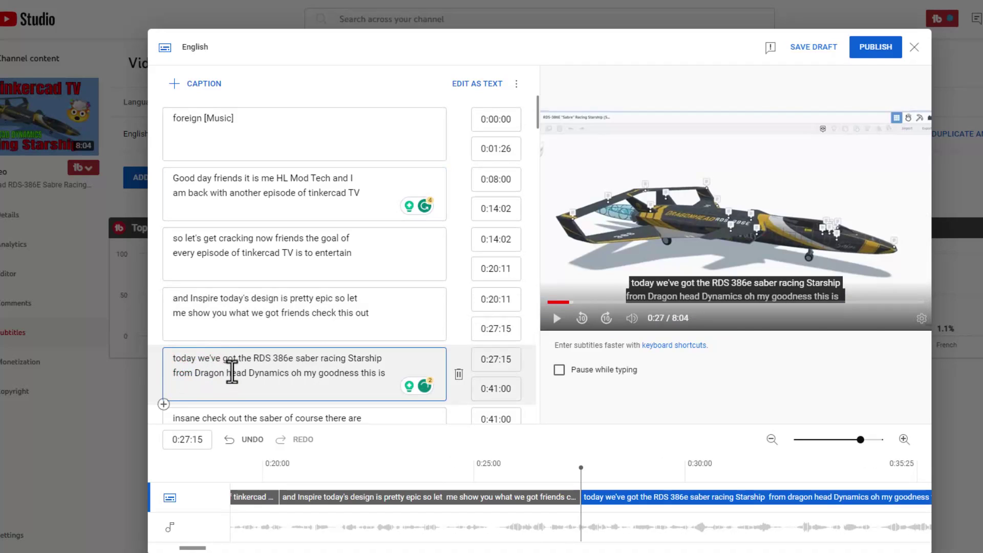
{"action": "left_click", "coordinate": [226, 373]}
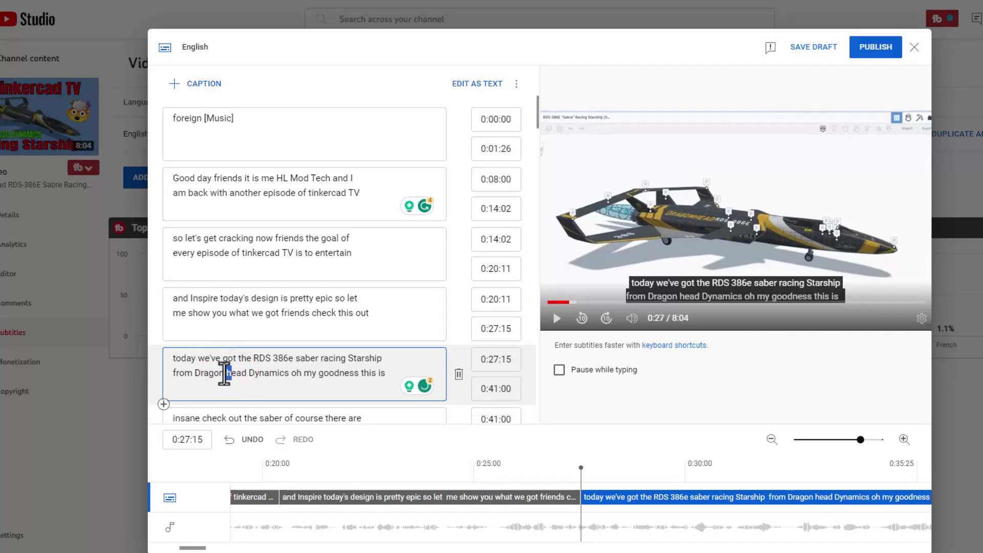
{"action": "key", "text": "BackSpace"}
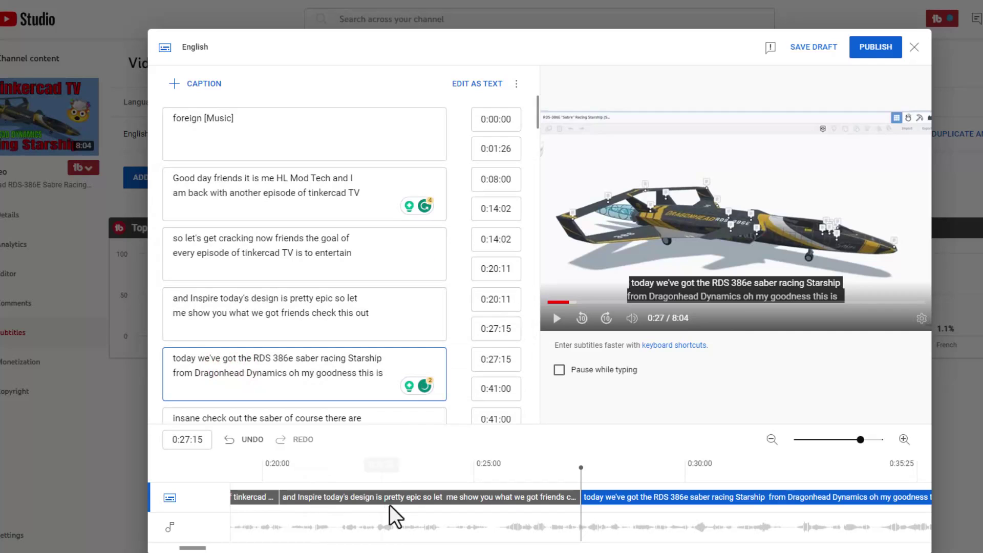
{"action": "left_click", "coordinate": [875, 47]}
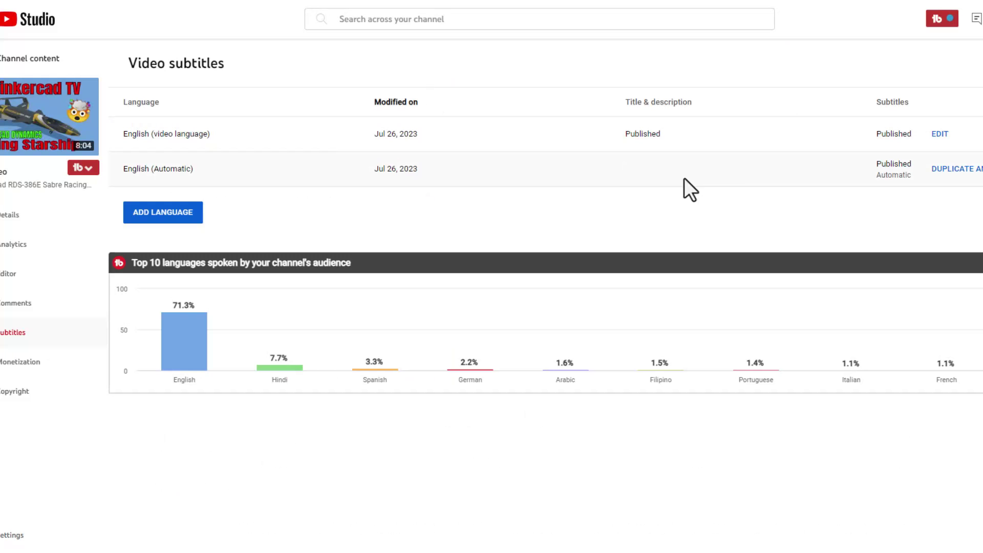
- Add Arabic as a subtitle language and begin its title and description translation
{"action": "left_click", "coordinate": [177, 212]}
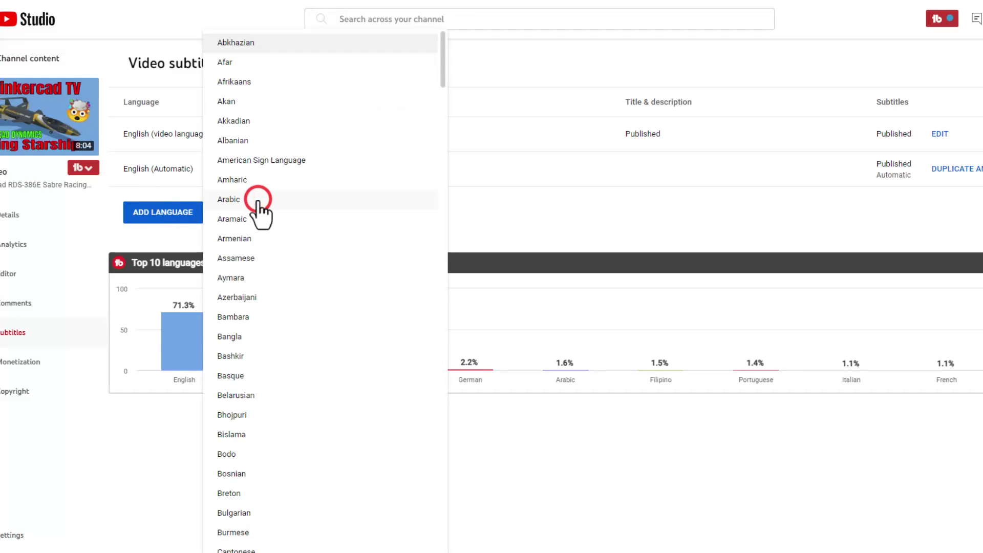
{"action": "left_click", "coordinate": [259, 201]}
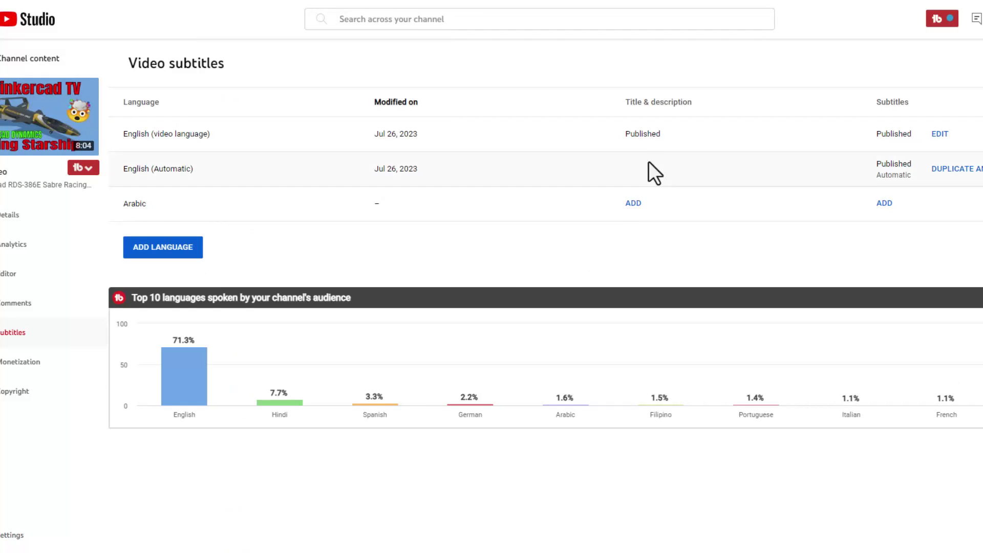
{"action": "left_click", "coordinate": [638, 207]}
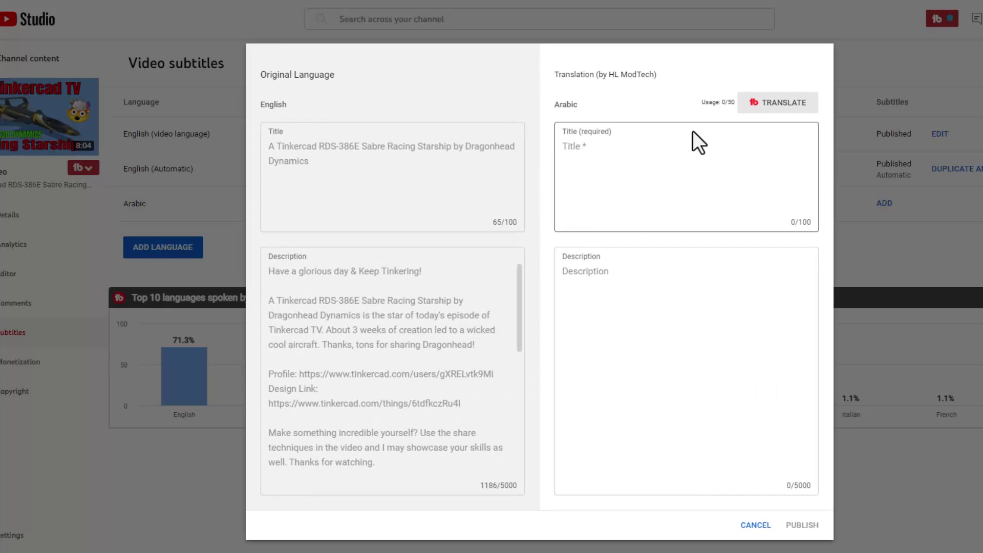
- Auto-translate the title and description into Arabic and publish them
{"action": "left_click", "coordinate": [768, 106]}
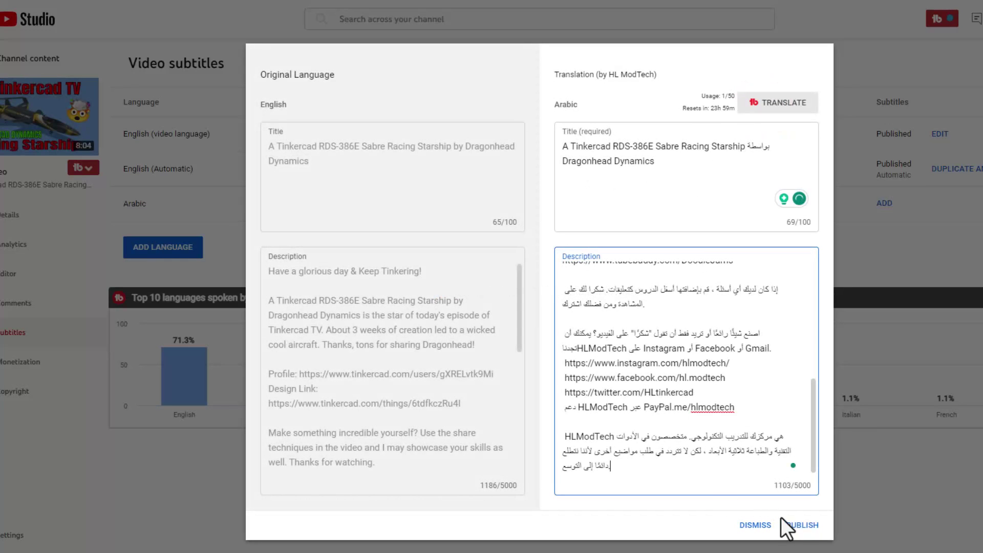
{"action": "left_click", "coordinate": [799, 525]}
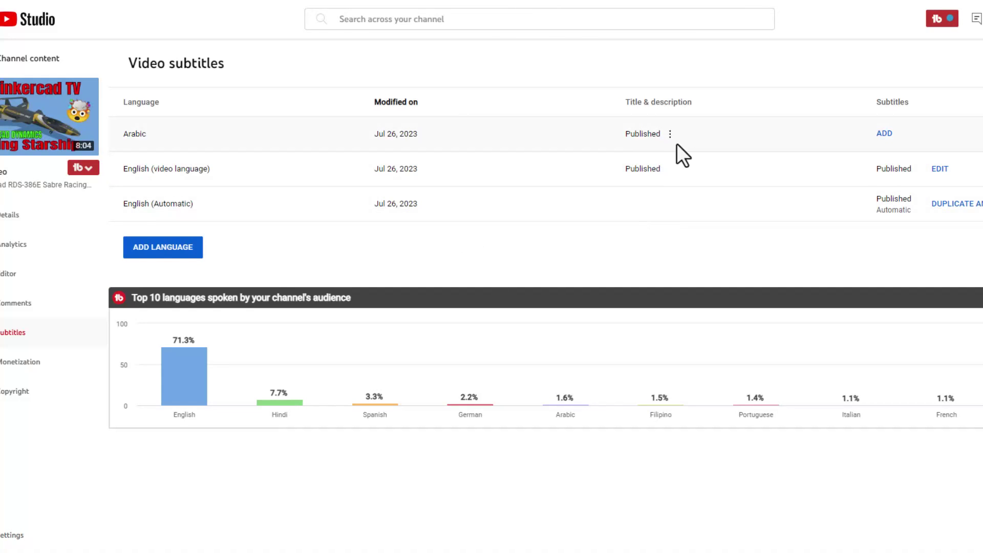
{"action": "left_click", "coordinate": [885, 135]}
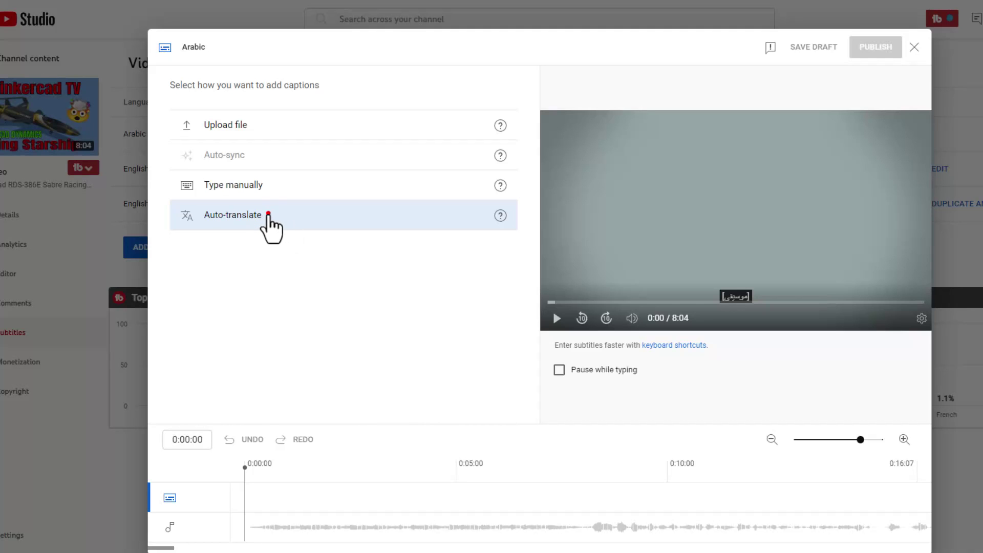
- Auto-translate the captions into Arabic and publish the Arabic subtitles
{"action": "left_click", "coordinate": [268, 215]}
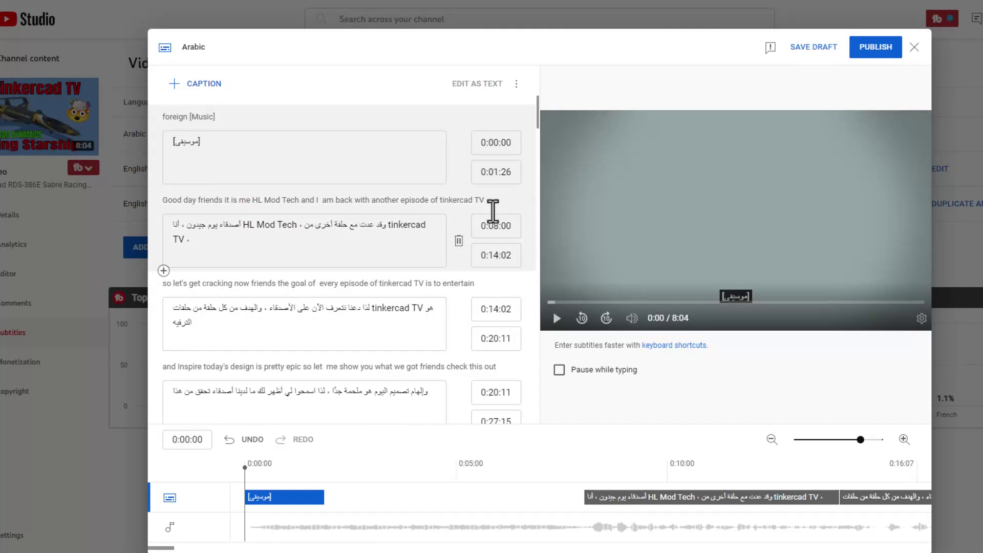
{"action": "left_click", "coordinate": [874, 47]}
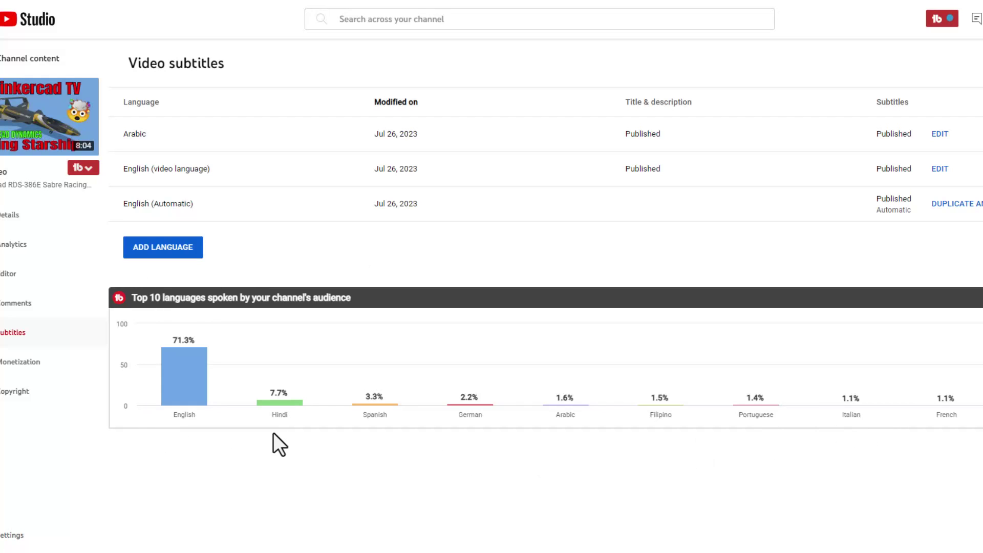
{"action": "left_click", "coordinate": [154, 247]}
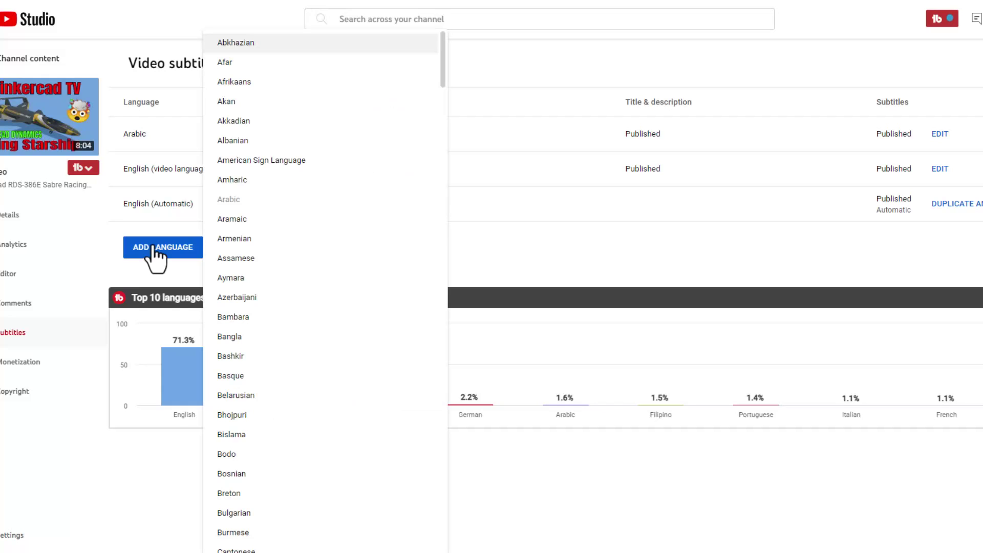
- Pick Hindi from the language list as a new subtitle language and begin its title translation
{"action": "key", "text": "h"}
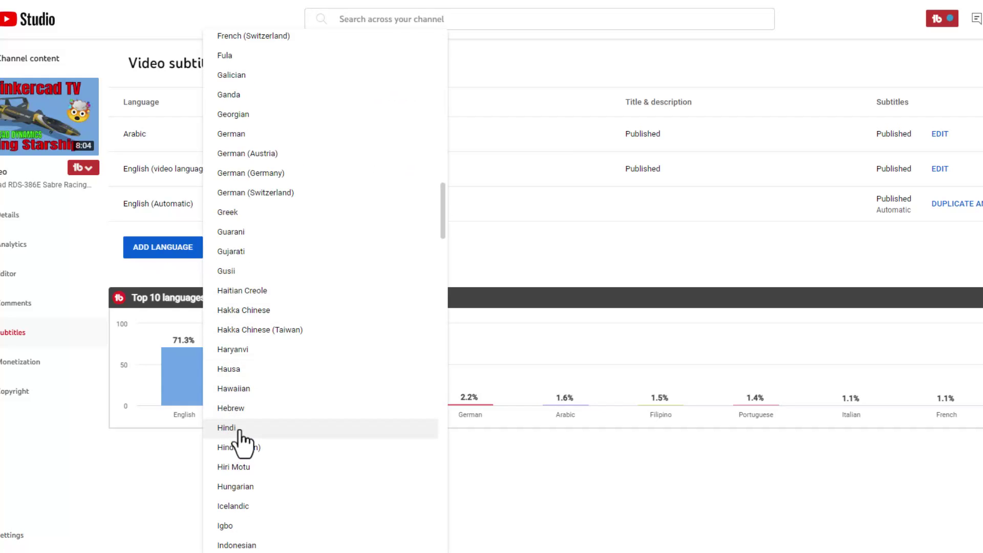
{"action": "left_click", "coordinate": [241, 430]}
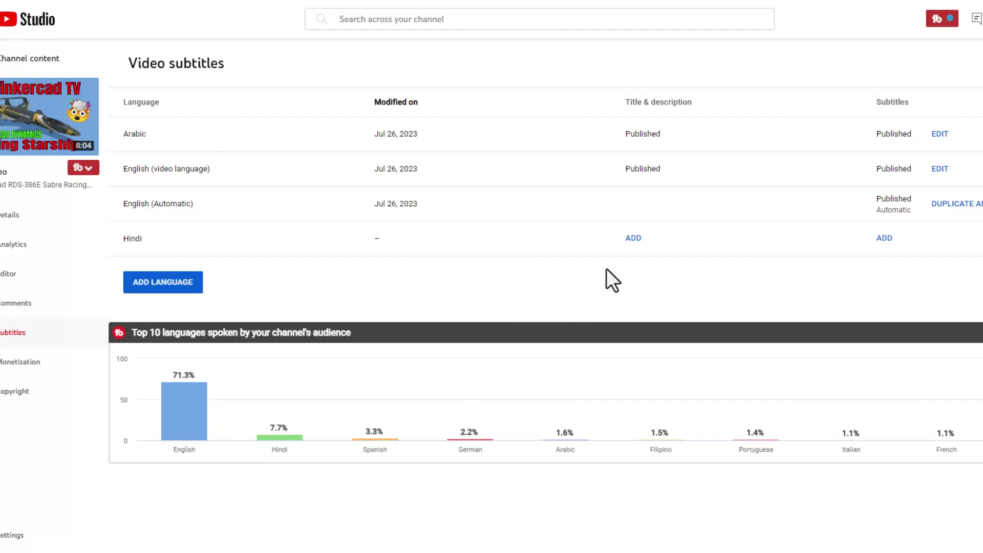
{"action": "left_click", "coordinate": [632, 240]}
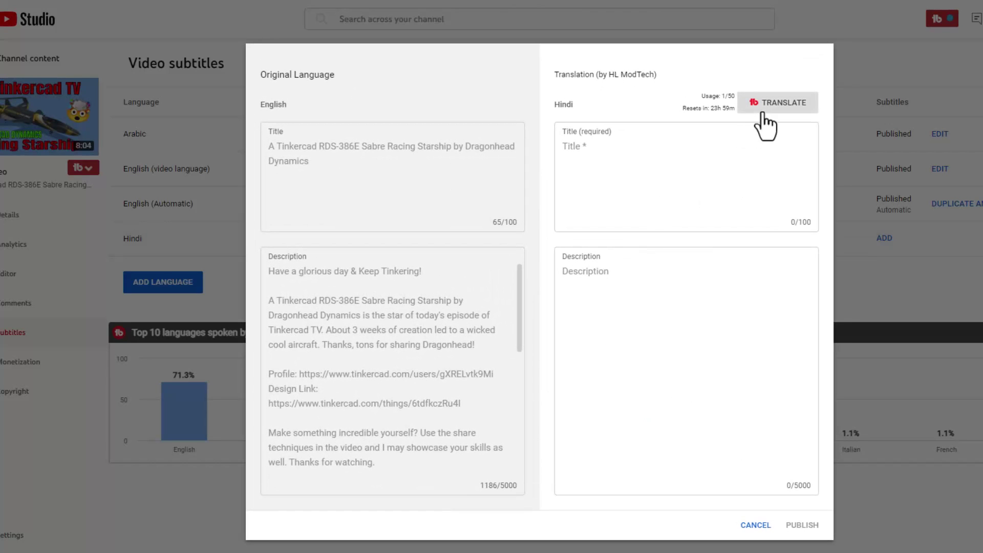
- Publish an auto-translated Hindi title and description, then auto-translated Hindi captions
{"action": "left_click", "coordinate": [767, 102]}
{"action": "left_click", "coordinate": [802, 526]}
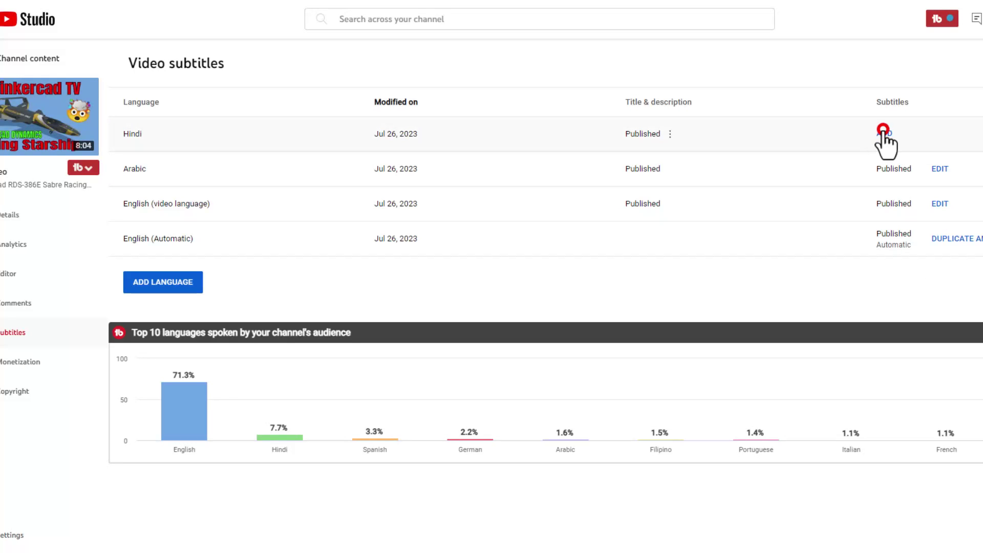
{"action": "left_click", "coordinate": [883, 132]}
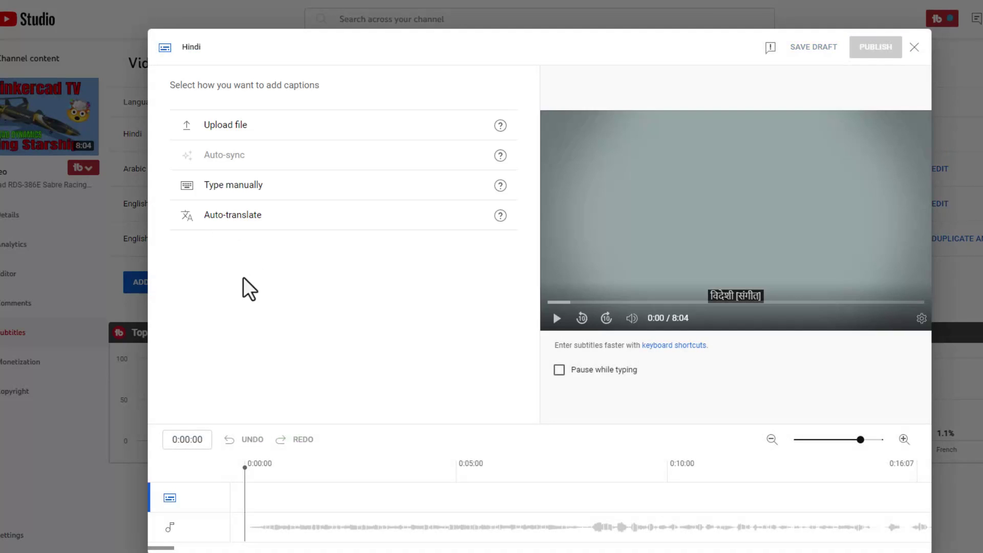
{"action": "left_click", "coordinate": [259, 213]}
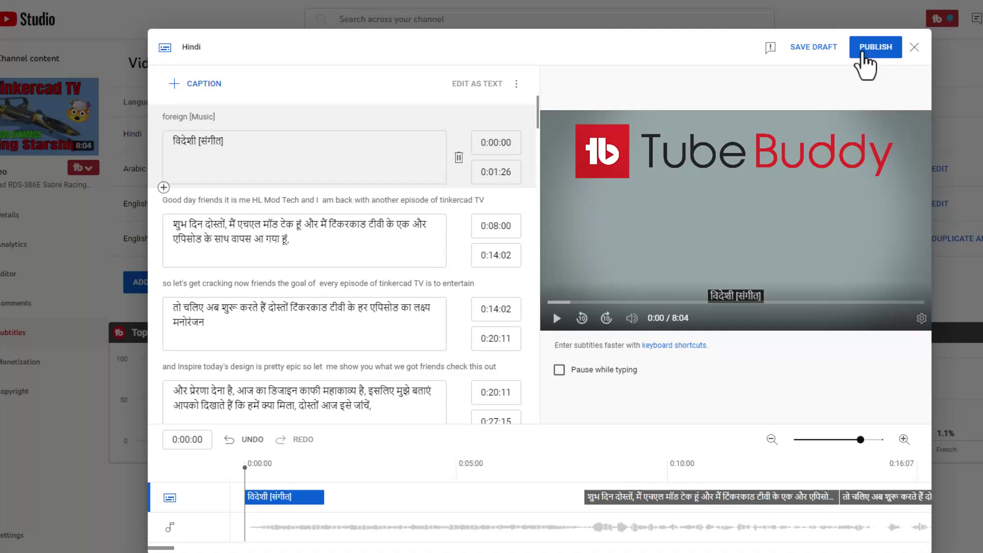
{"action": "left_click", "coordinate": [875, 47]}
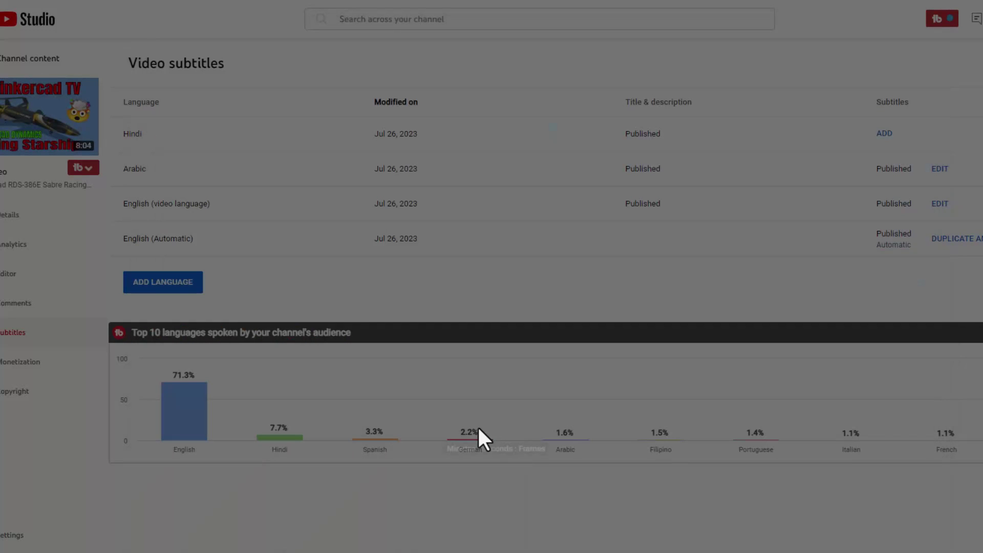